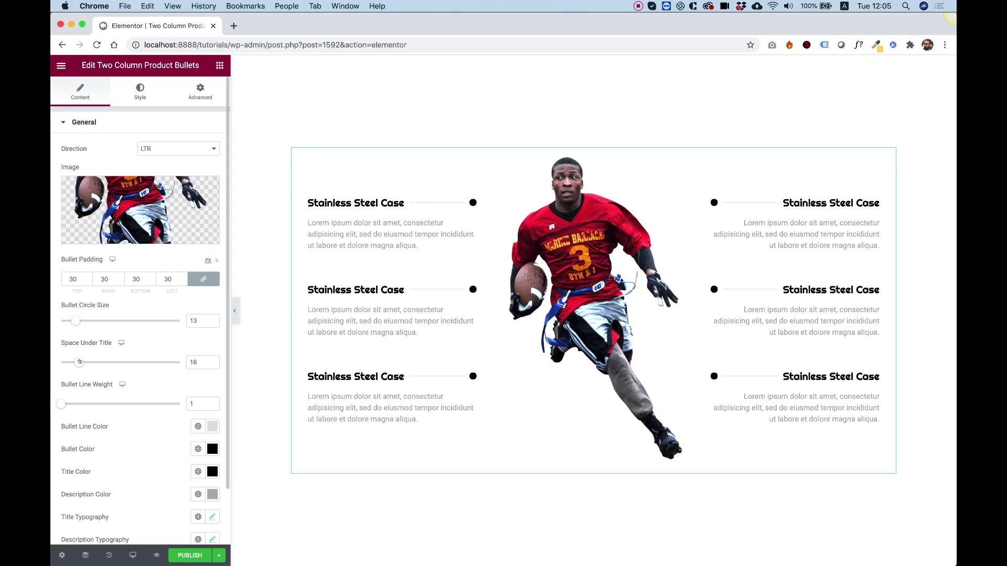
Drag the Space Under Title slider down from 16 to 15.
{"action": "left_click_drag", "start_coordinate": [79, 361], "coordinate": [77, 362]}
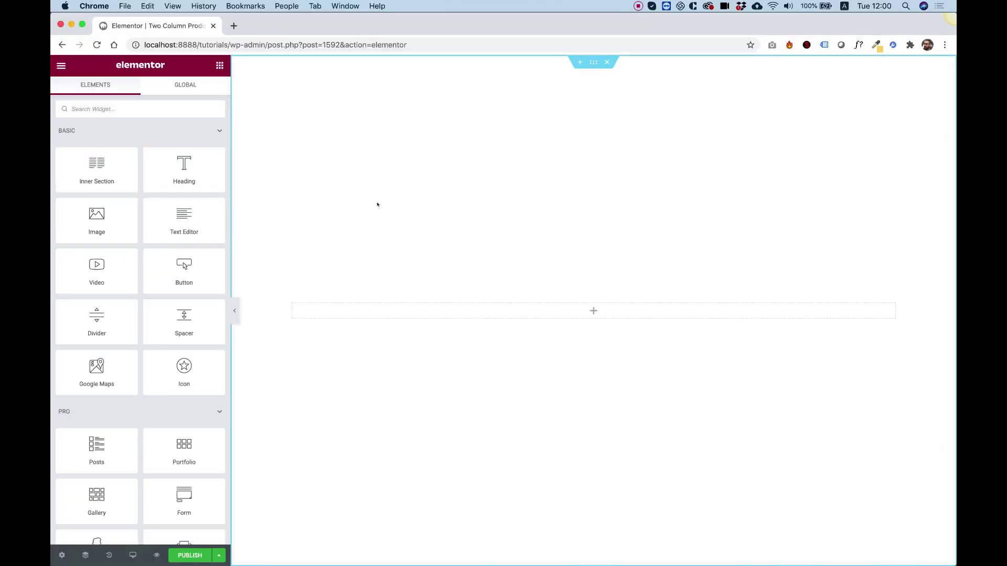
Search 'two' and place the Two Column Product Bullets widget into the empty section.
{"action": "type", "text": "two"}
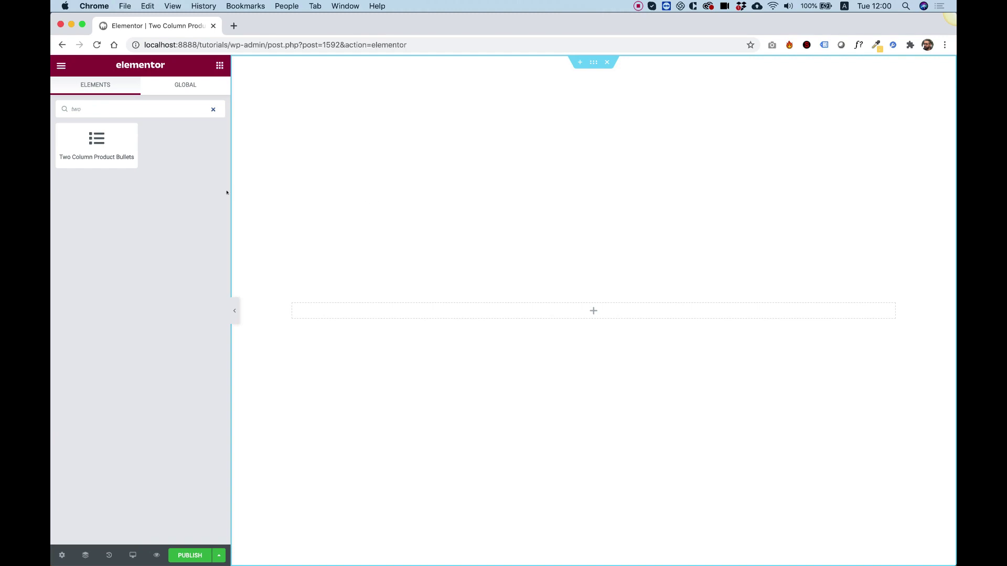
{"action": "left_click_drag", "start_coordinate": [85, 145], "coordinate": [557, 308]}
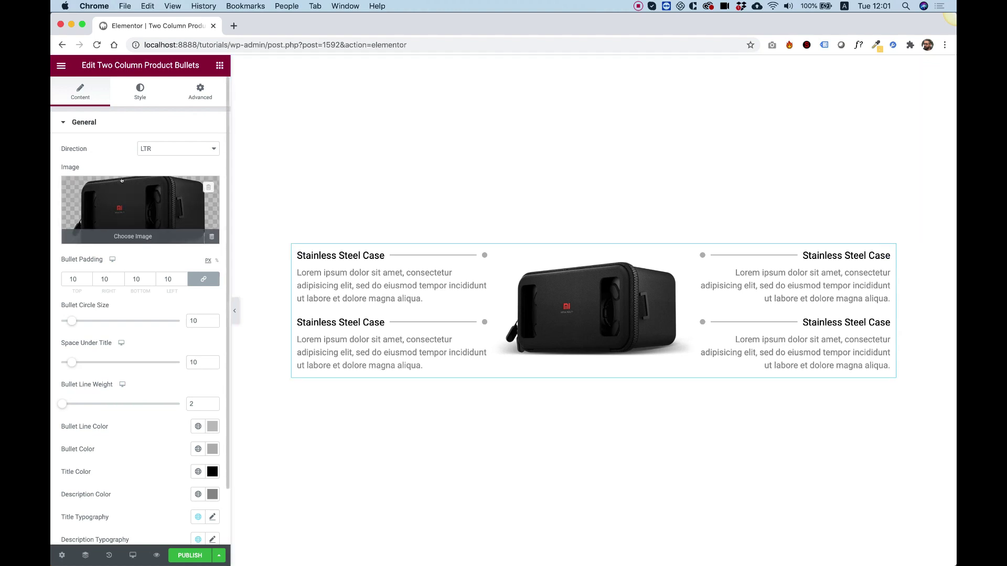
Replace the widget image with the football player photo (football.png) from the Media Library.
{"action": "left_click", "coordinate": [128, 197]}
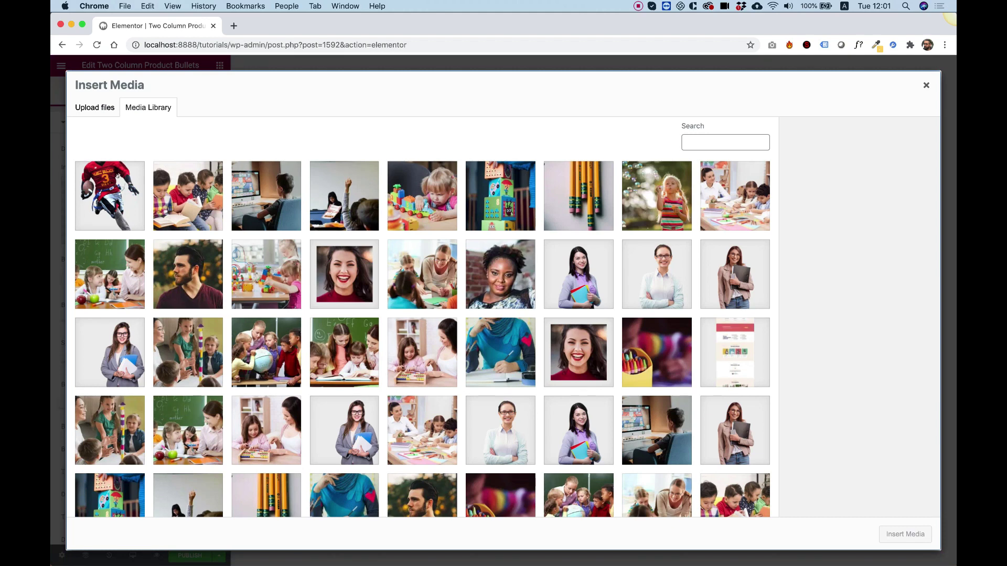
{"action": "left_click", "coordinate": [120, 176]}
{"action": "left_click", "coordinate": [902, 535]}
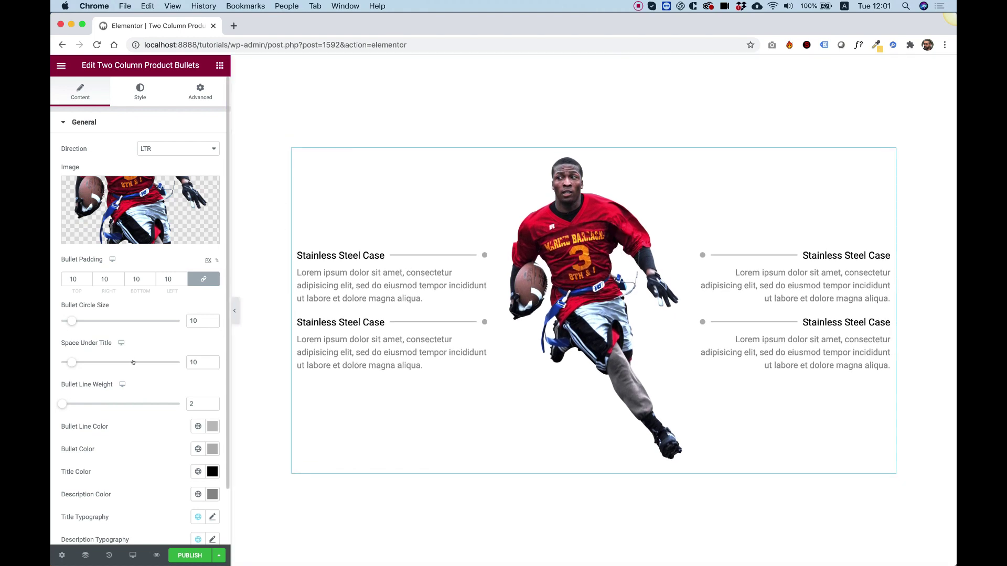
In the Items list, duplicate the second and third items, then delete the fourth so three remain.
{"action": "scroll", "coordinate": [136, 362], "scroll_direction": "down", "scroll_amount": 3}
{"action": "left_click", "coordinate": [84, 526]}
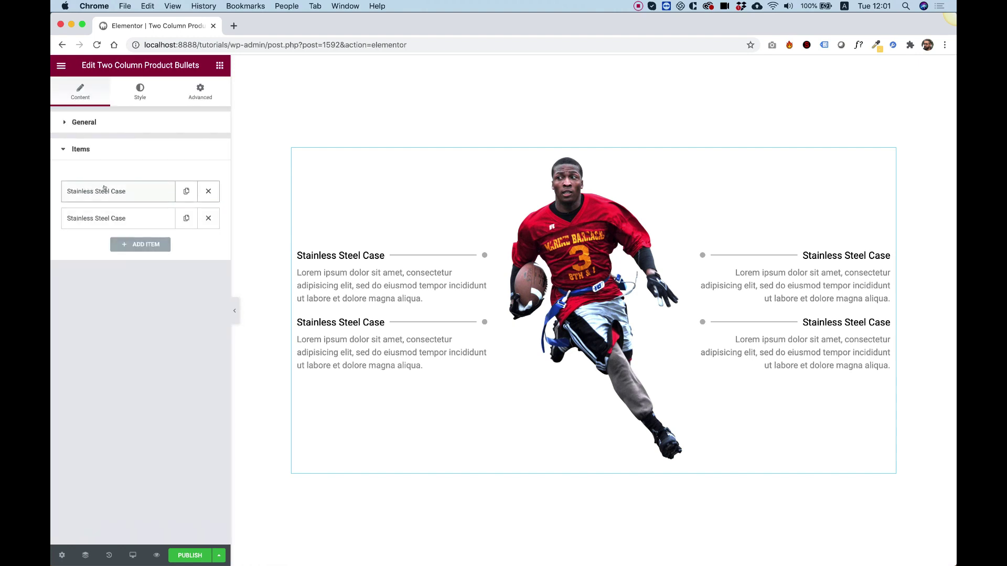
{"action": "left_click", "coordinate": [94, 192]}
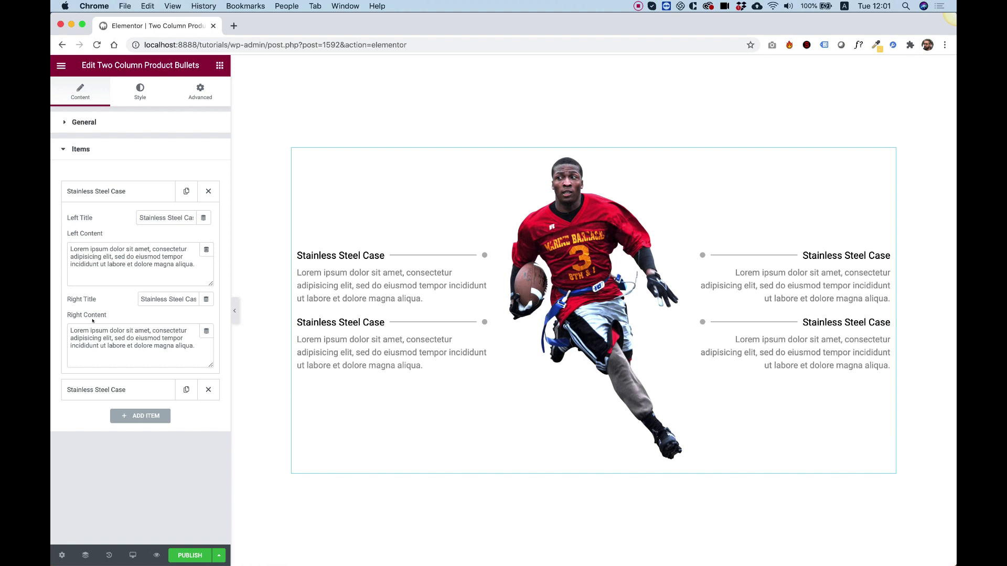
{"action": "left_click", "coordinate": [102, 197]}
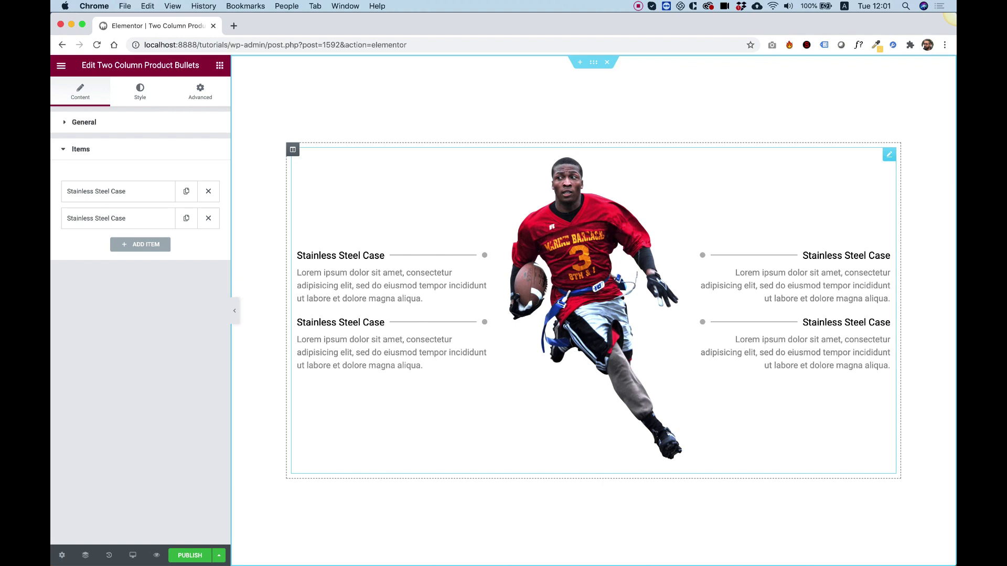
{"action": "left_click", "coordinate": [186, 218]}
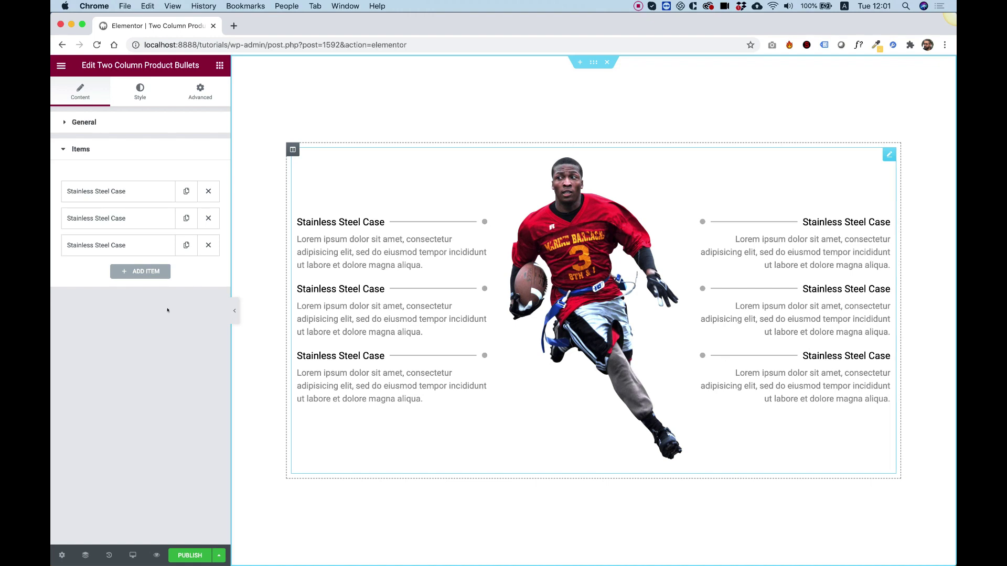
{"action": "left_click", "coordinate": [187, 245]}
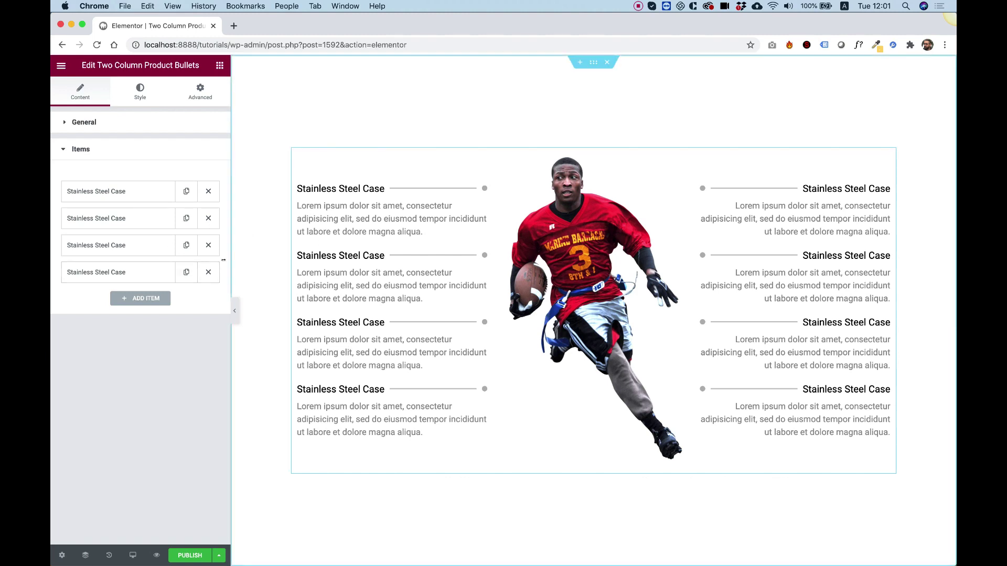
{"action": "left_click", "coordinate": [208, 272]}
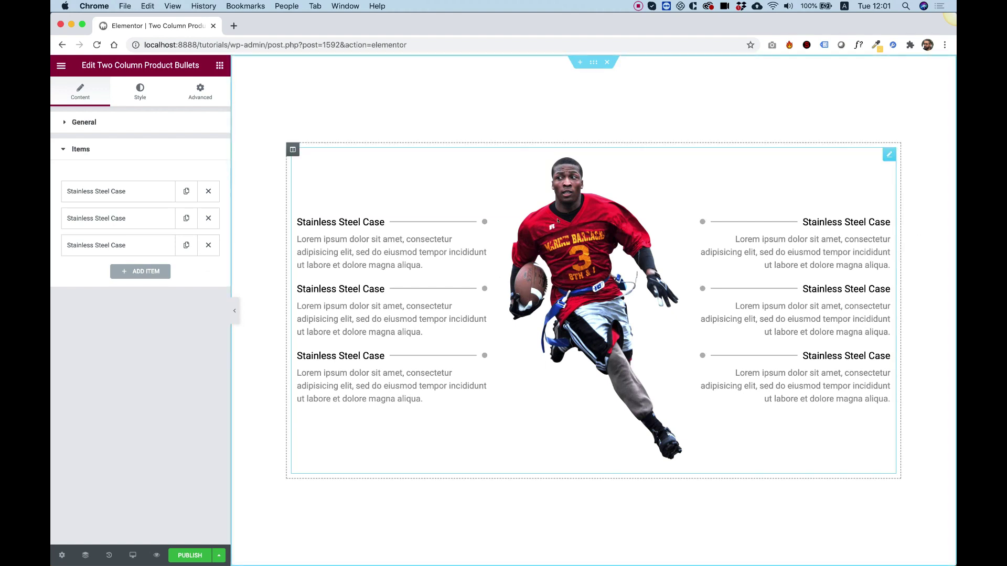
In General settings, raise the linked Bullet Padding to 30 px on all sides.
{"action": "left_click", "coordinate": [78, 122]}
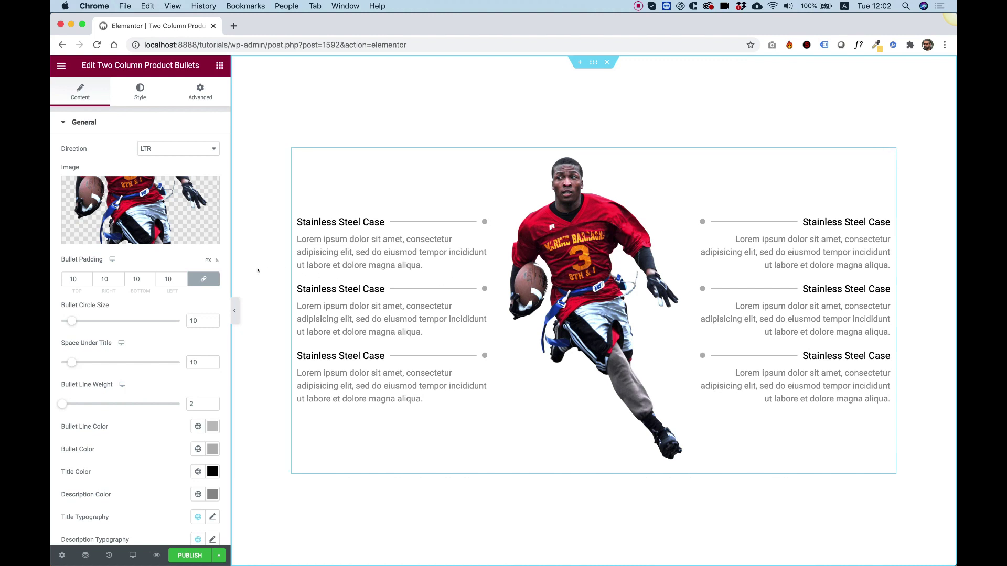
{"action": "left_click", "coordinate": [73, 279]}
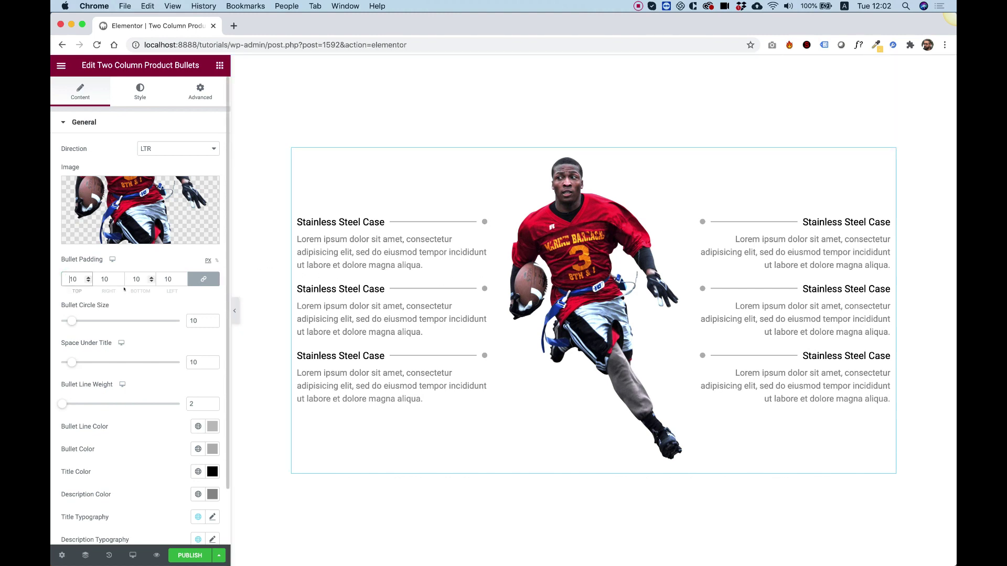
{"action": "key", "text": "Up"}
{"action": "key", "text": "Up"}
{"action": "key", "text": "Up"}
{"action": "key", "text": "Up"}
{"action": "key", "text": "Up"}
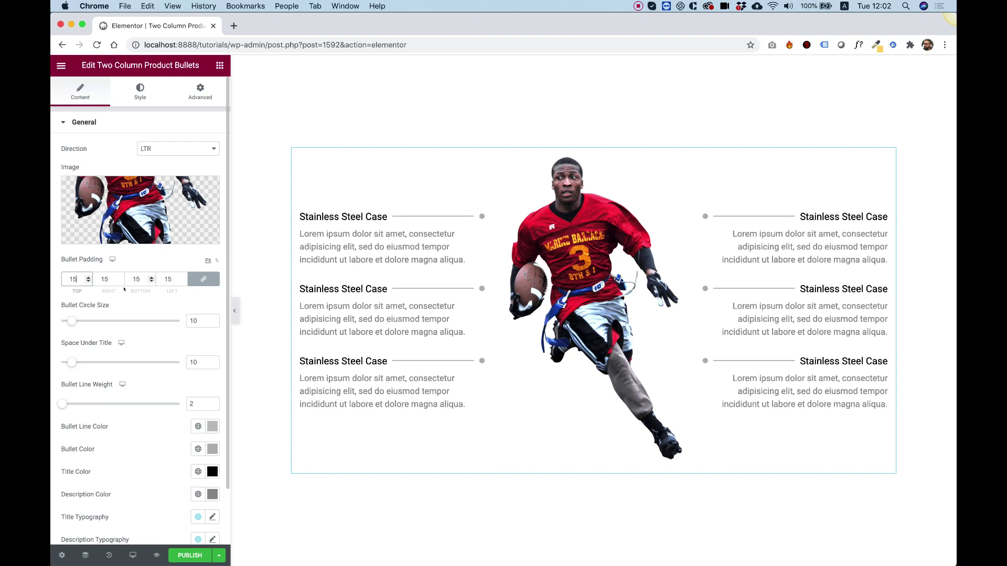
{"action": "key", "text": "Up"}
{"action": "key", "text": "Up"}
{"action": "key", "text": "Up"}
{"action": "key", "text": "Up"}
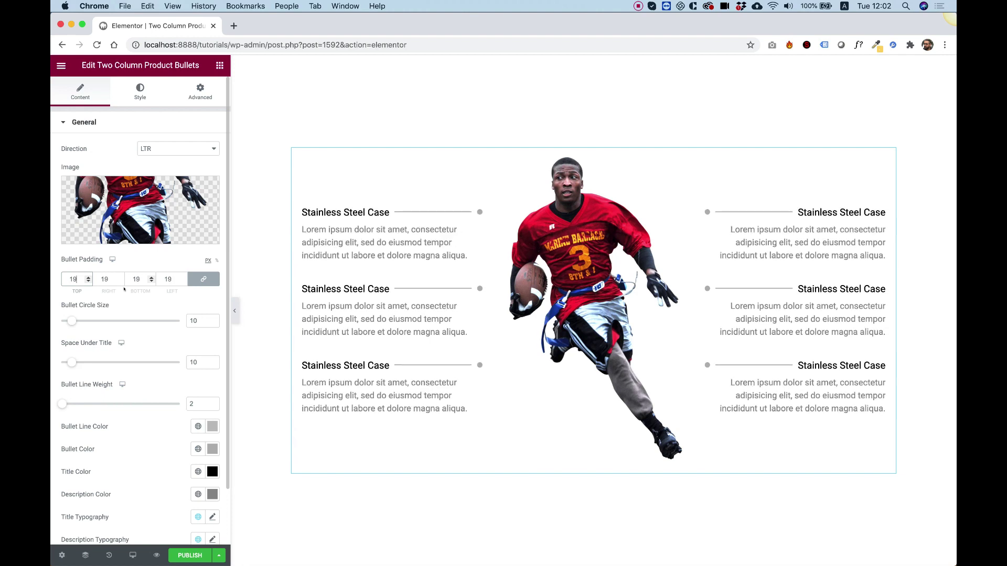
{"action": "key", "text": "Up"}
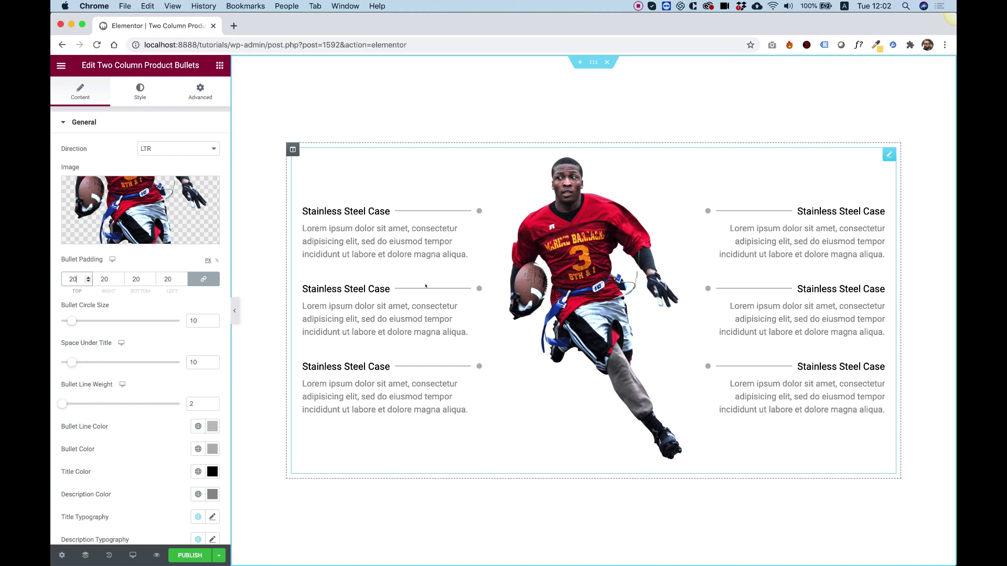
{"action": "left_click", "coordinate": [88, 279]}
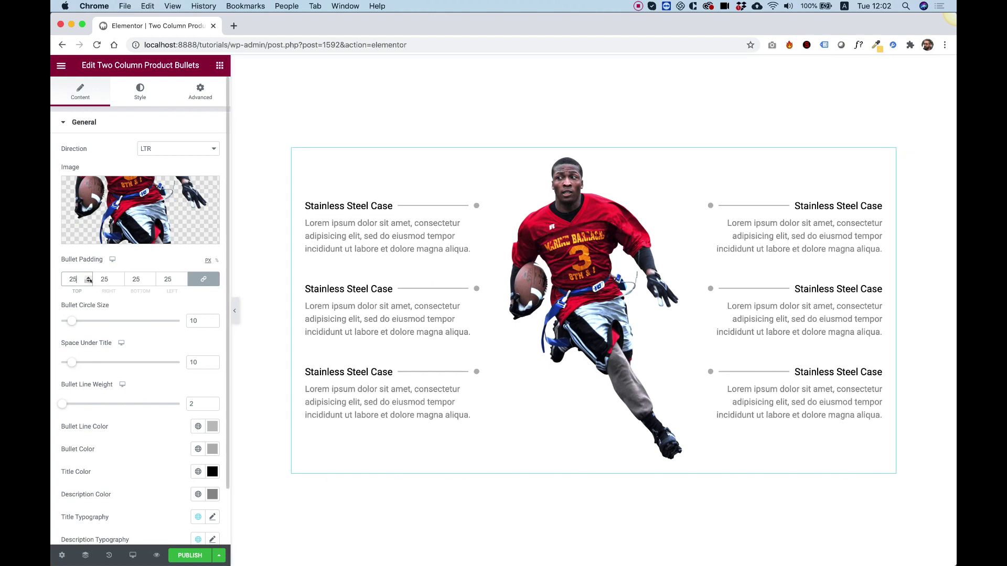
{"action": "left_click", "coordinate": [88, 280]}
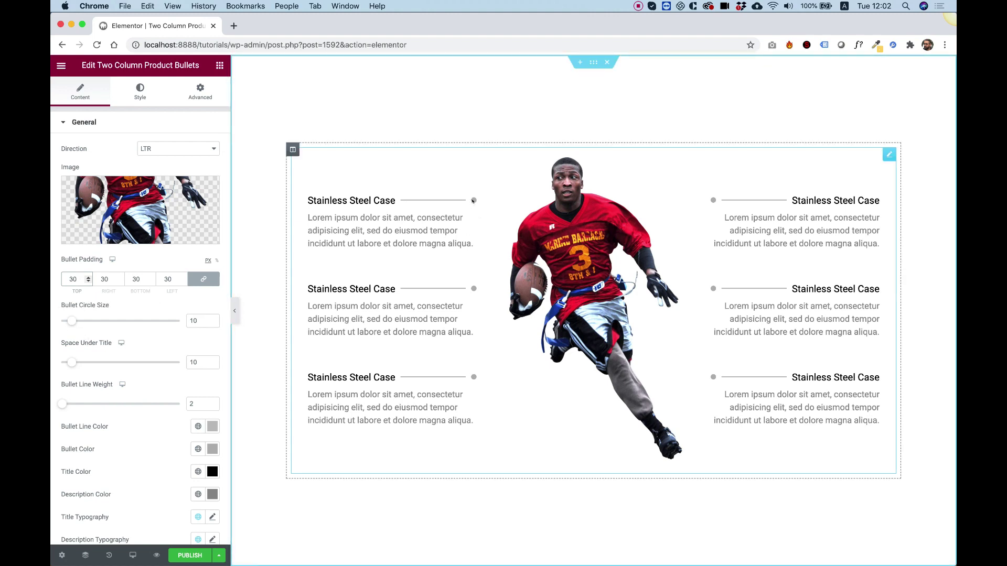
Set Bullet Circle Size to 7, Space Under Title to 16, and Bullet Line Weight to 1.
{"action": "mouse_move", "coordinate": [72, 321]}
{"action": "left_mouse_down"}
{"action": "mouse_move", "coordinate": [86, 321]}
{"action": "mouse_move", "coordinate": [67, 319]}
{"action": "left_mouse_up"}
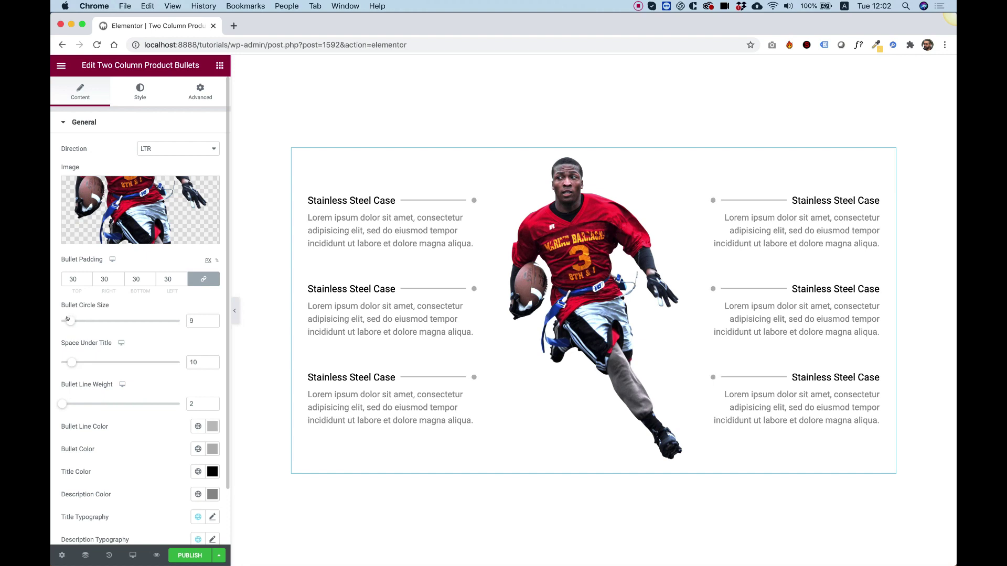
{"action": "left_click", "coordinate": [191, 320]}
{"action": "key", "text": "Down"}
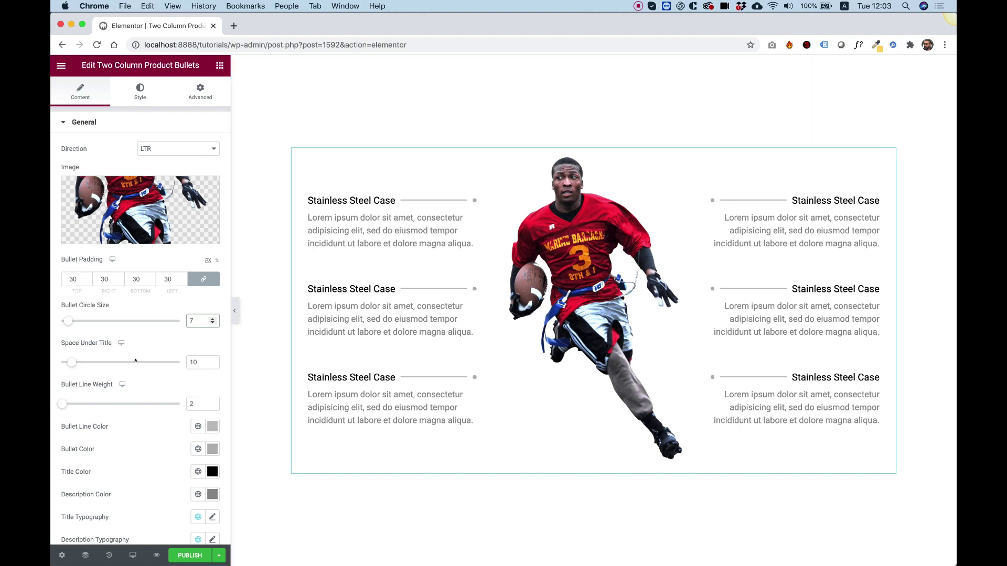
{"action": "left_click_drag", "start_coordinate": [67, 362], "coordinate": [74, 362]}
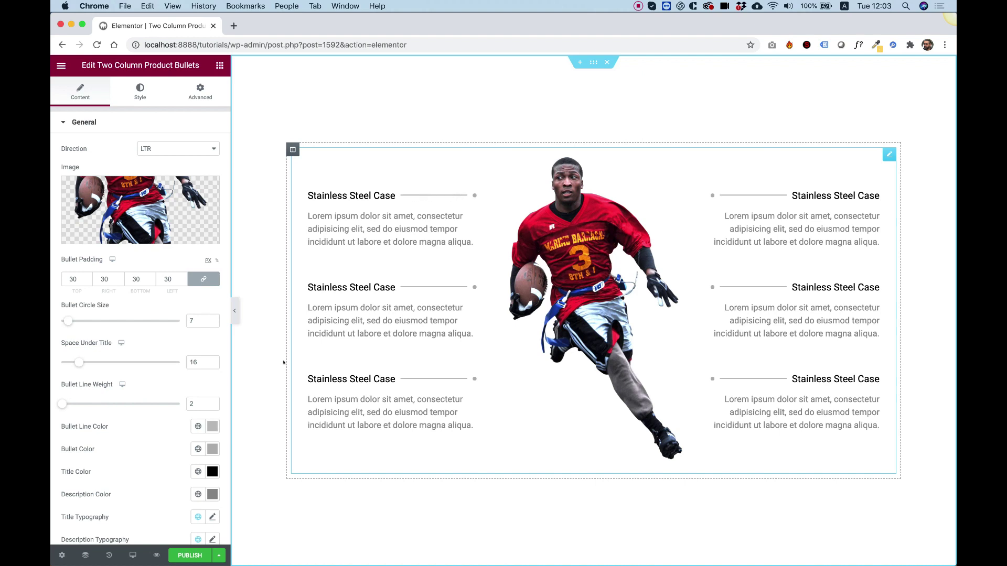
{"action": "mouse_move", "coordinate": [63, 403]}
{"action": "left_mouse_down"}
{"action": "mouse_move", "coordinate": [90, 402]}
{"action": "mouse_move", "coordinate": [60, 403]}
{"action": "left_mouse_up"}
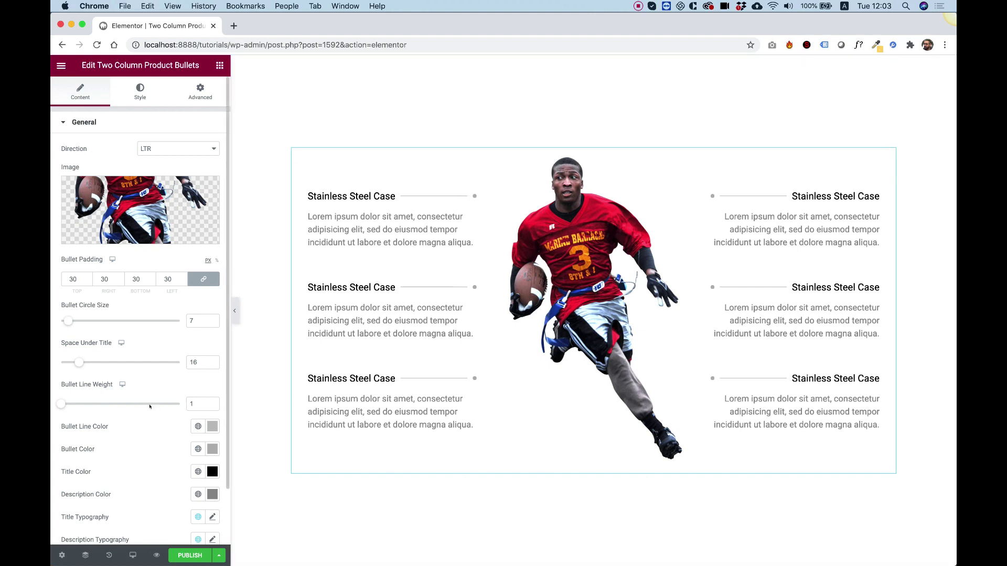
Set the Bullet Line Color to #DDDDDD.
{"action": "scroll", "coordinate": [204, 379], "scroll_direction": "down", "scroll_amount": 2}
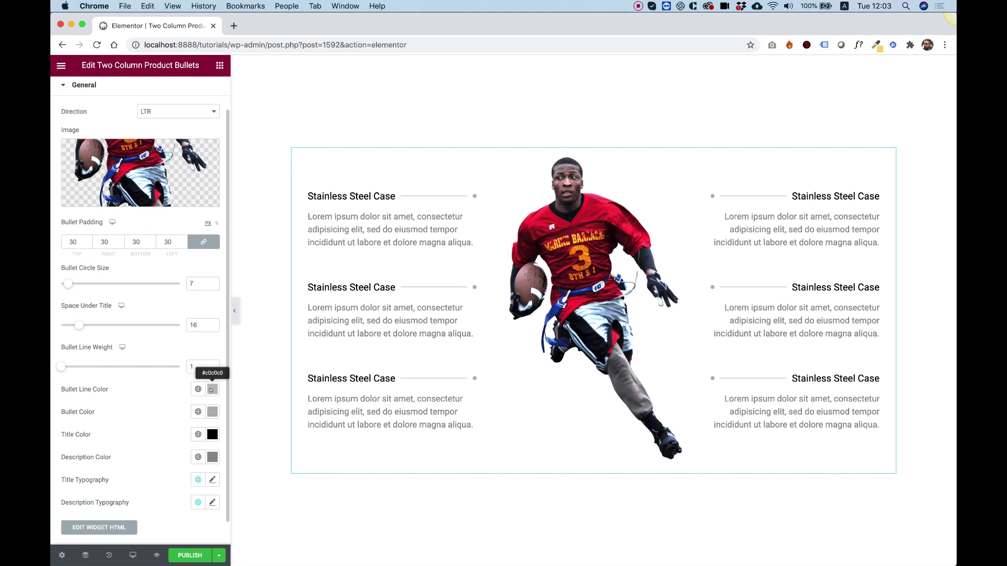
{"action": "left_click", "coordinate": [211, 390]}
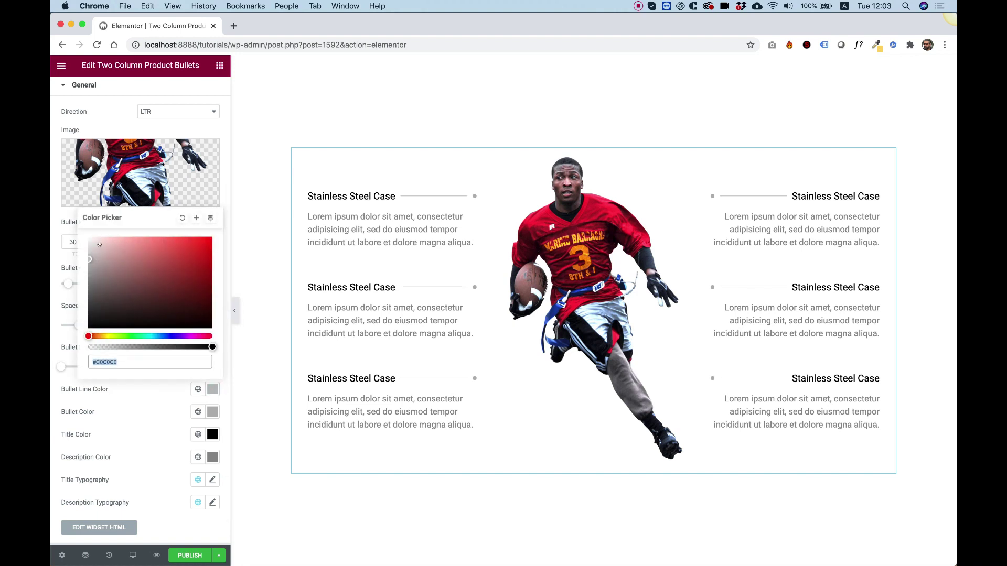
{"action": "type", "text": "#DDDDDD"}
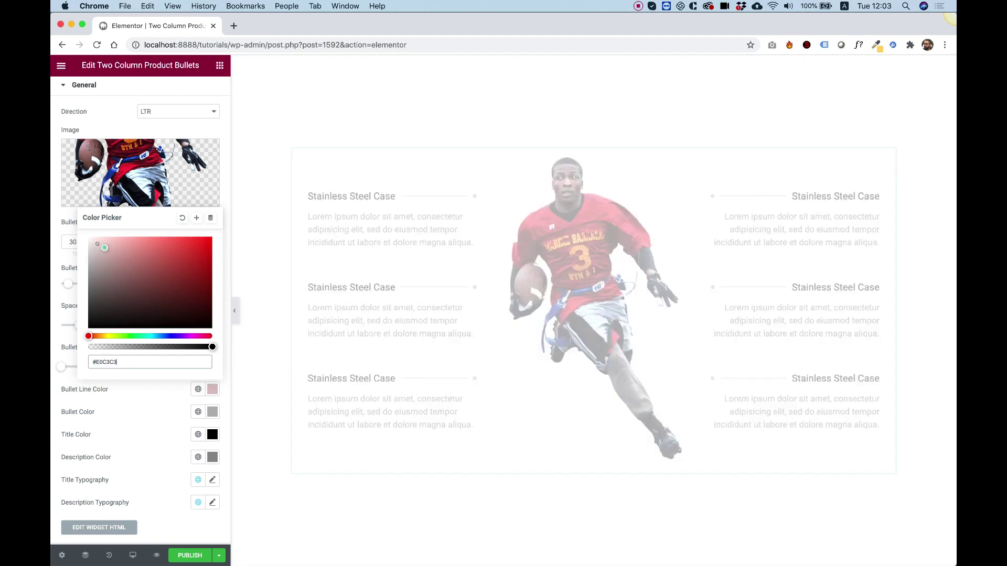
{"action": "left_click", "coordinate": [54, 263]}
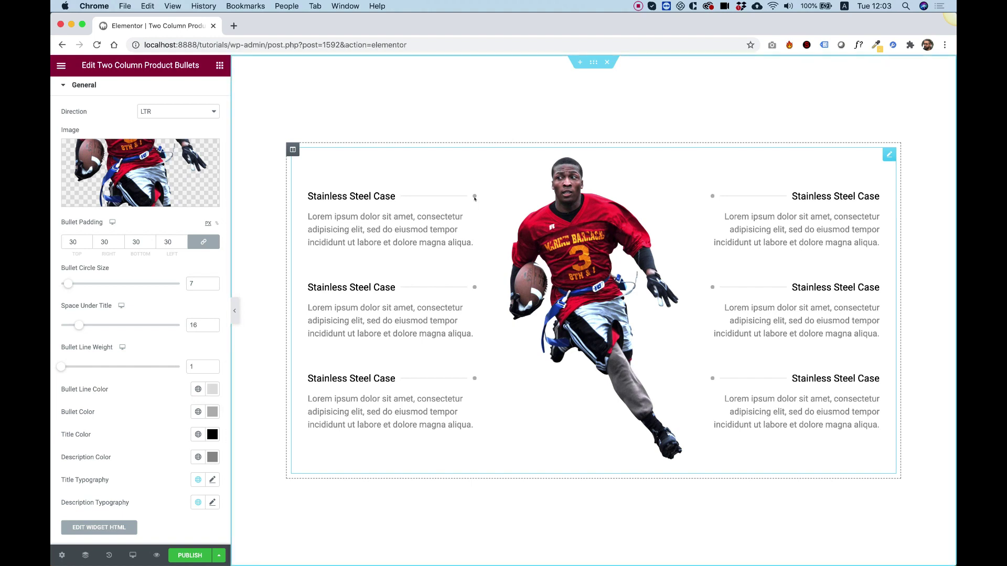
Make the Bullet Color pure black.
{"action": "left_click", "coordinate": [211, 412]}
{"action": "left_click", "coordinate": [169, 328]}
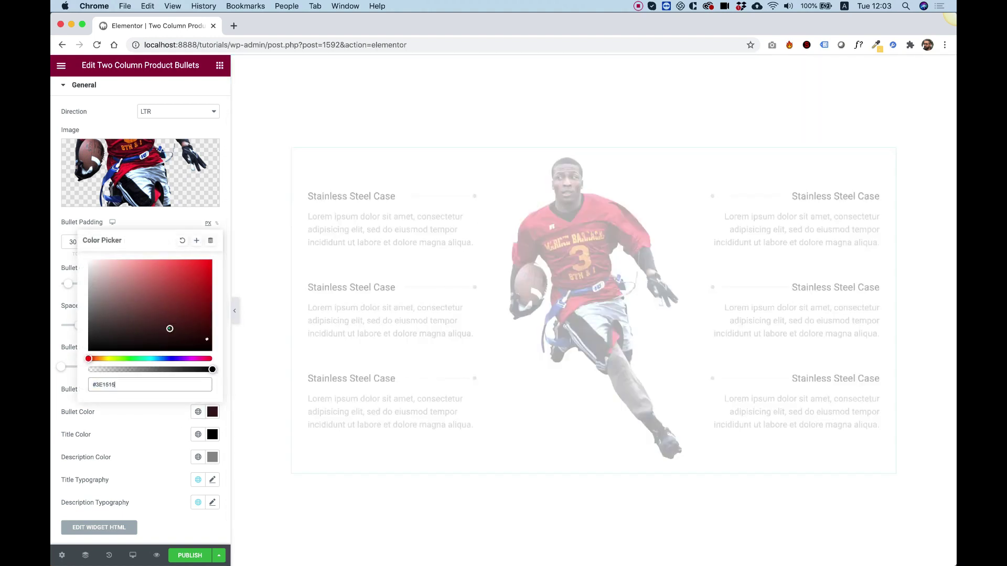
{"action": "left_click_drag", "start_coordinate": [170, 329], "coordinate": [222, 356]}
{"action": "left_click", "coordinate": [167, 224]}
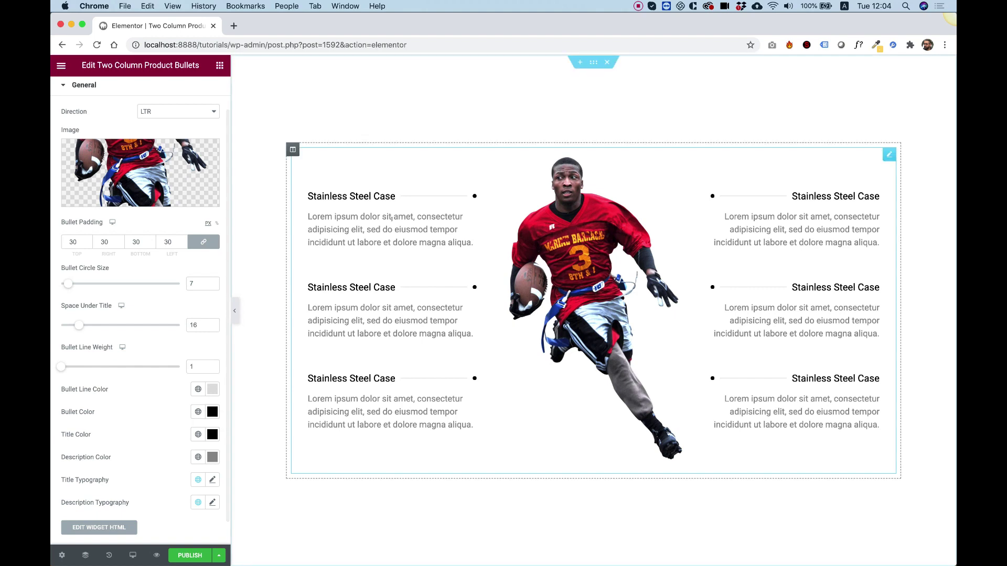
Lighten the Description Color to a lighter grey, #B8B8B8.
{"action": "left_click", "coordinate": [211, 458]}
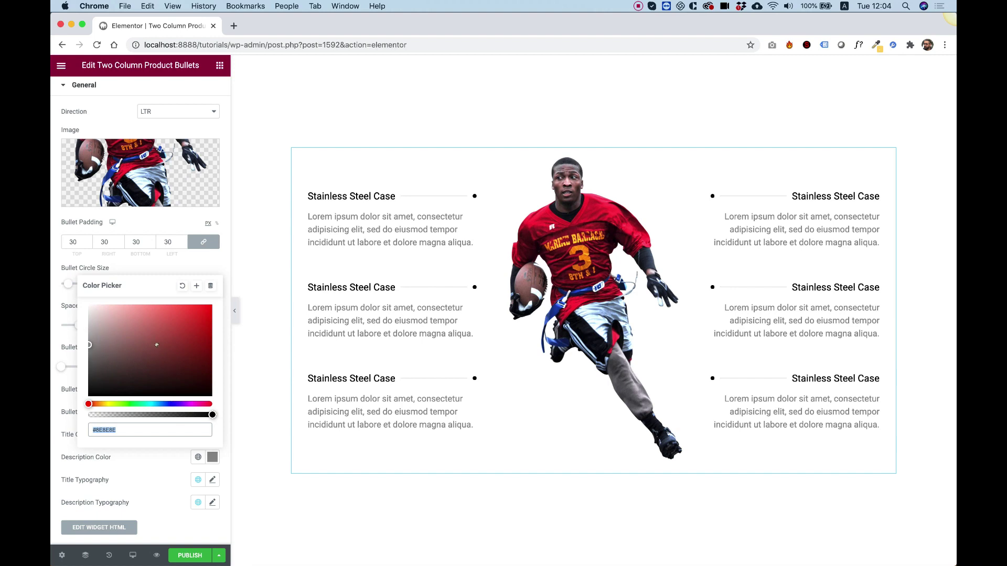
{"action": "left_click_drag", "start_coordinate": [90, 324], "coordinate": [64, 332]}
{"action": "left_click", "coordinate": [64, 332]}
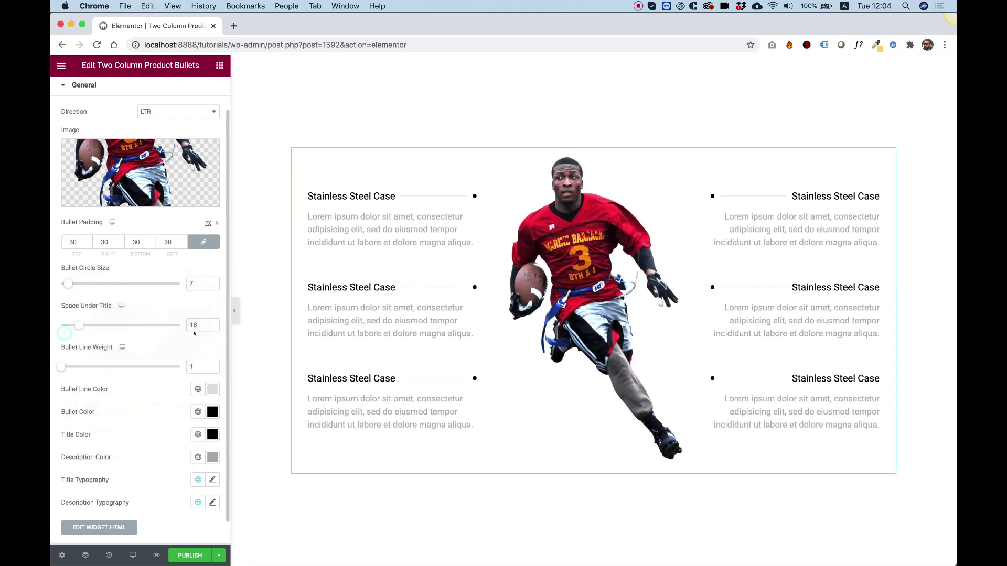
{"action": "scroll", "coordinate": [99, 480], "scroll_direction": "down", "scroll_amount": 2}
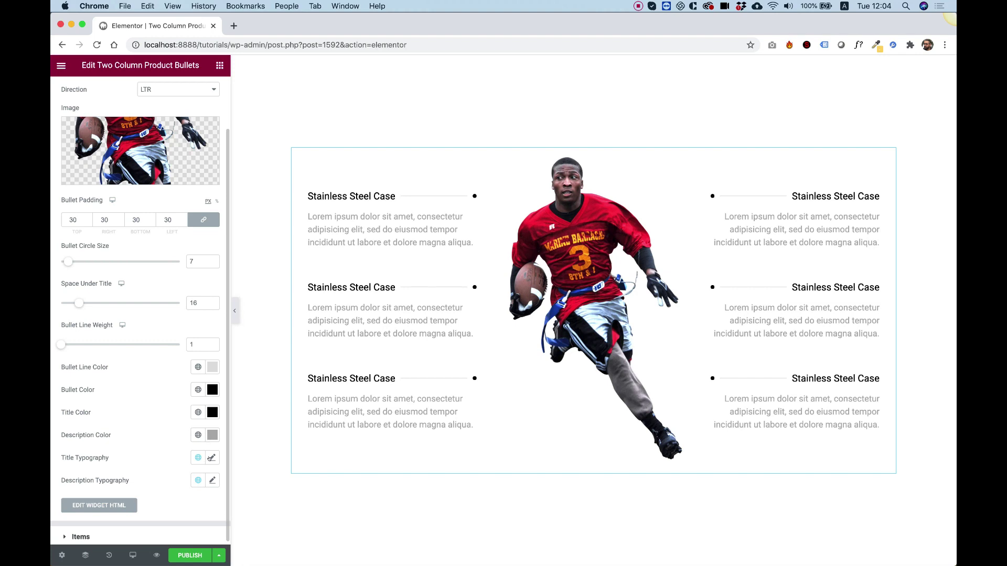
Switch the Title Typography font family to Righteous.
{"action": "left_click", "coordinate": [213, 460]}
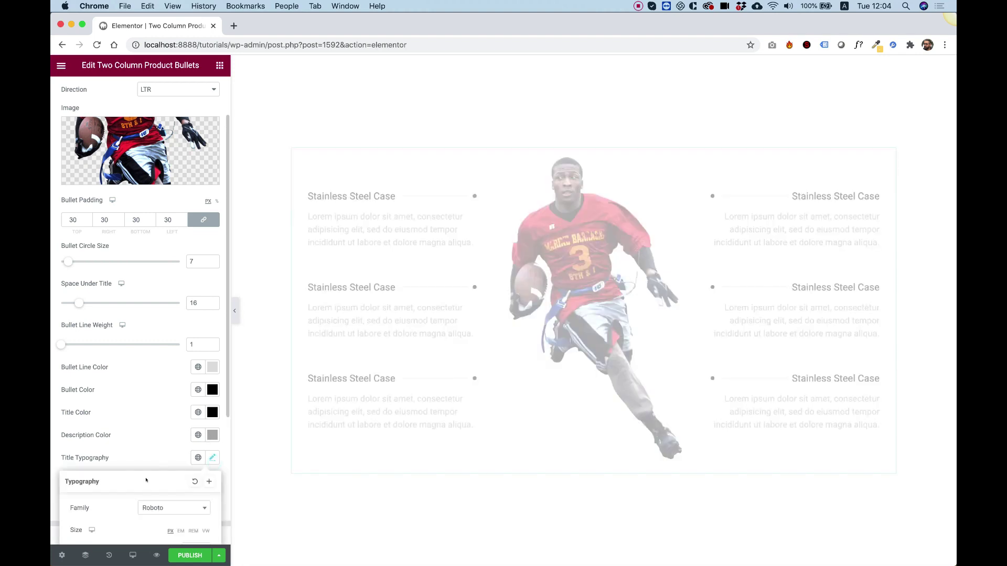
{"action": "scroll", "coordinate": [145, 480], "scroll_direction": "down", "scroll_amount": 6}
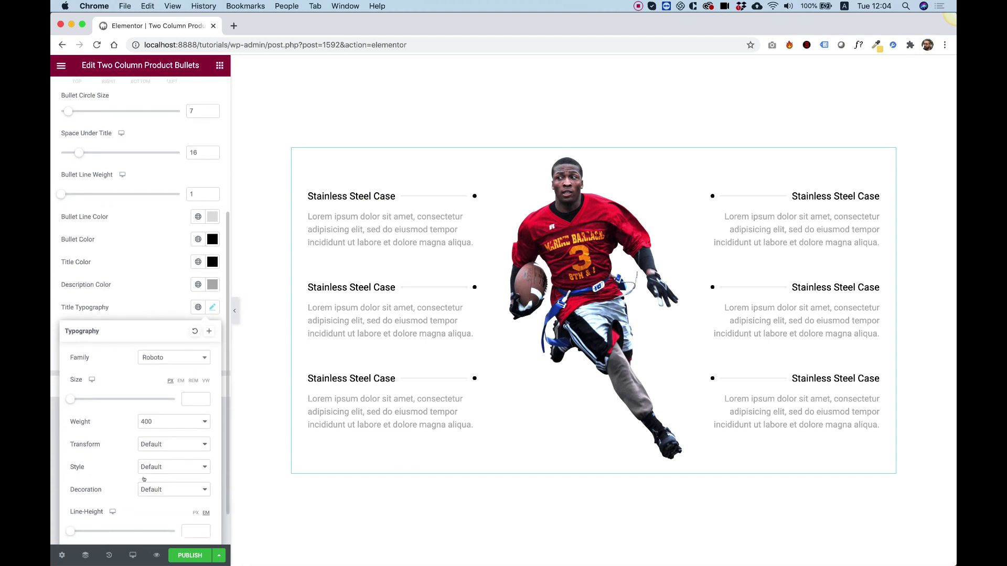
{"action": "scroll", "coordinate": [144, 480], "scroll_direction": "down", "scroll_amount": 1}
{"action": "left_click_drag", "start_coordinate": [69, 382], "coordinate": [77, 382]}
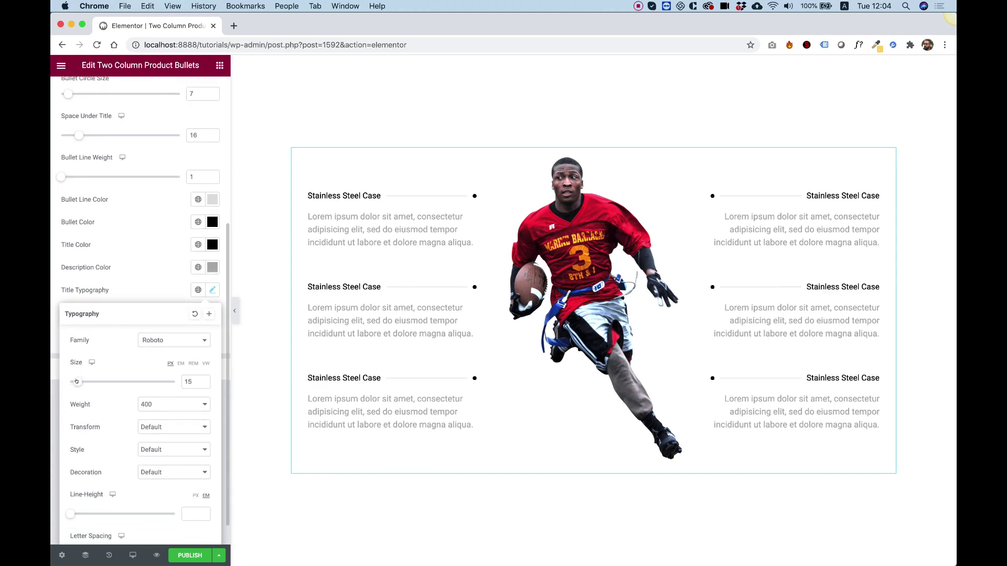
{"action": "left_click", "coordinate": [177, 340]}
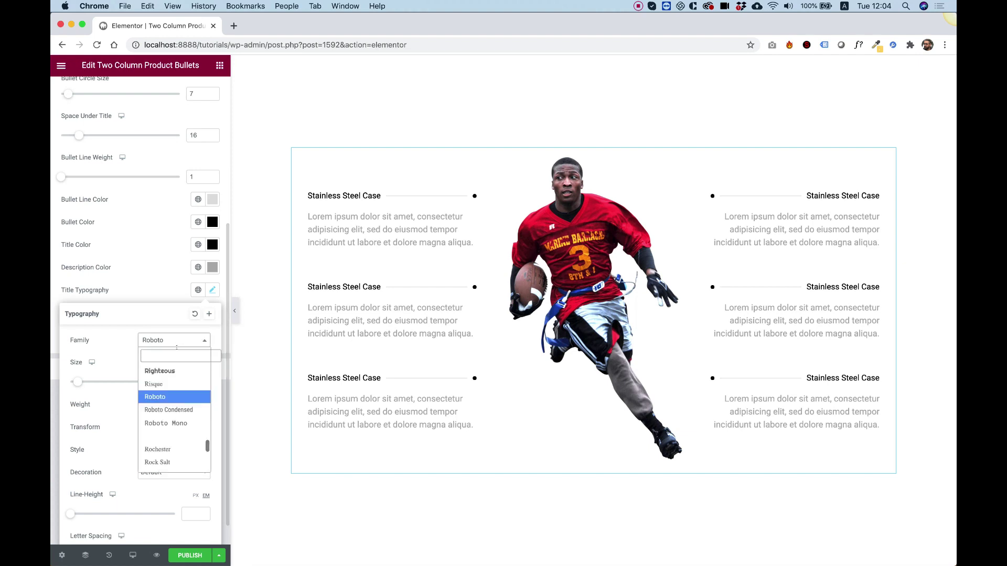
{"action": "left_click", "coordinate": [164, 372]}
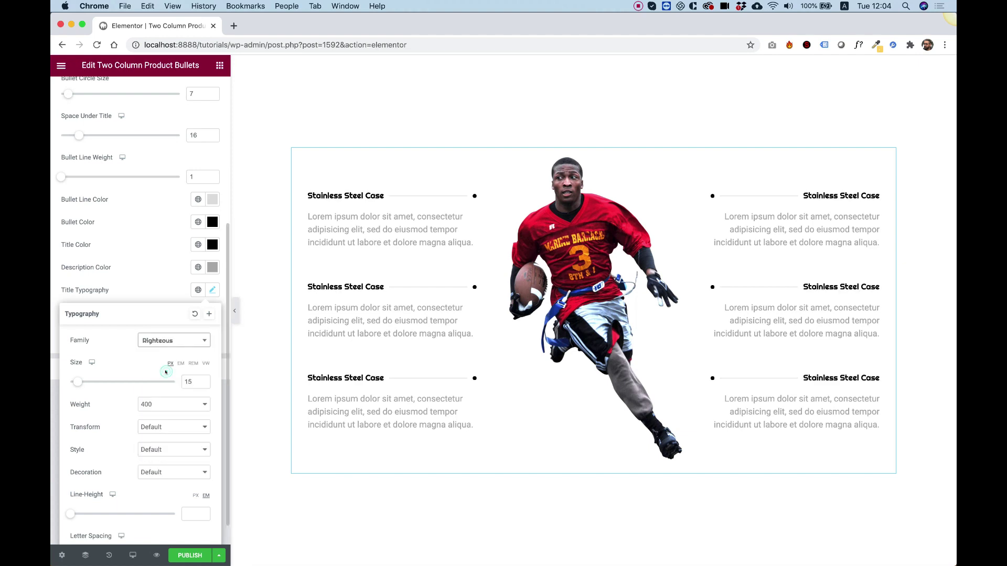
{"action": "left_click", "coordinate": [126, 291]}
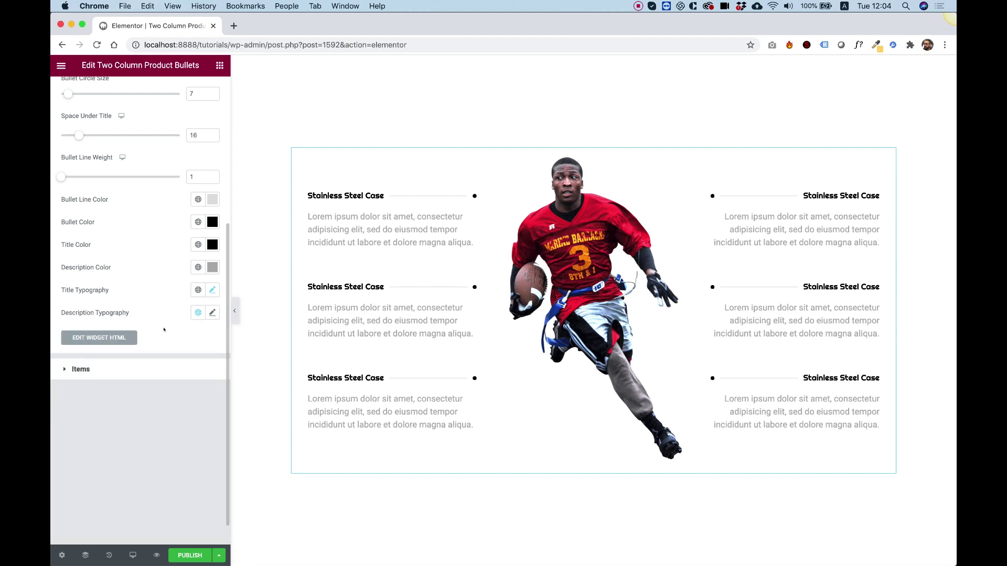
Set the title font size to 19.
{"action": "left_click", "coordinate": [213, 290]}
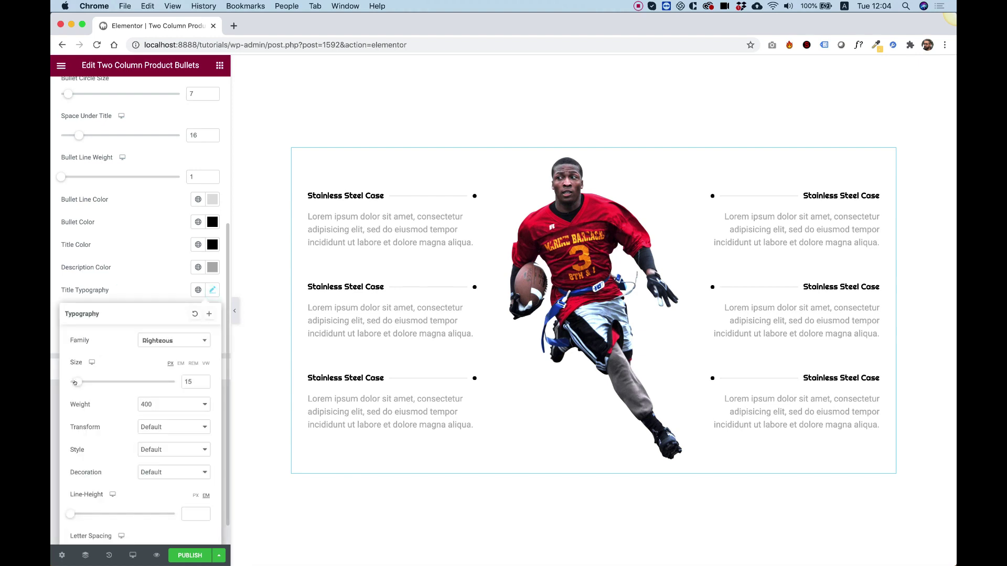
{"action": "left_click", "coordinate": [78, 382]}
{"action": "left_click_drag", "start_coordinate": [77, 382], "coordinate": [80, 381]}
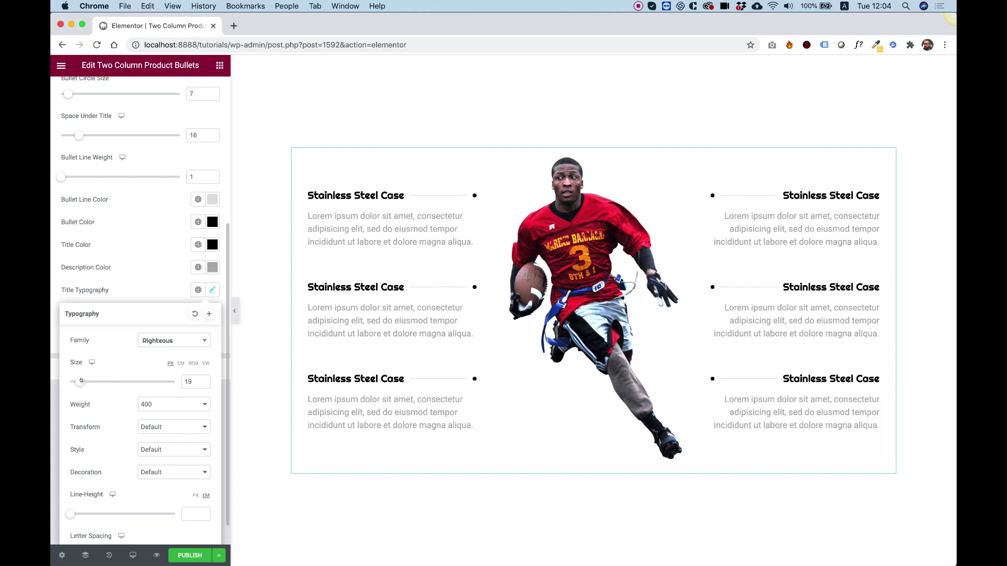
{"action": "left_click", "coordinate": [146, 287]}
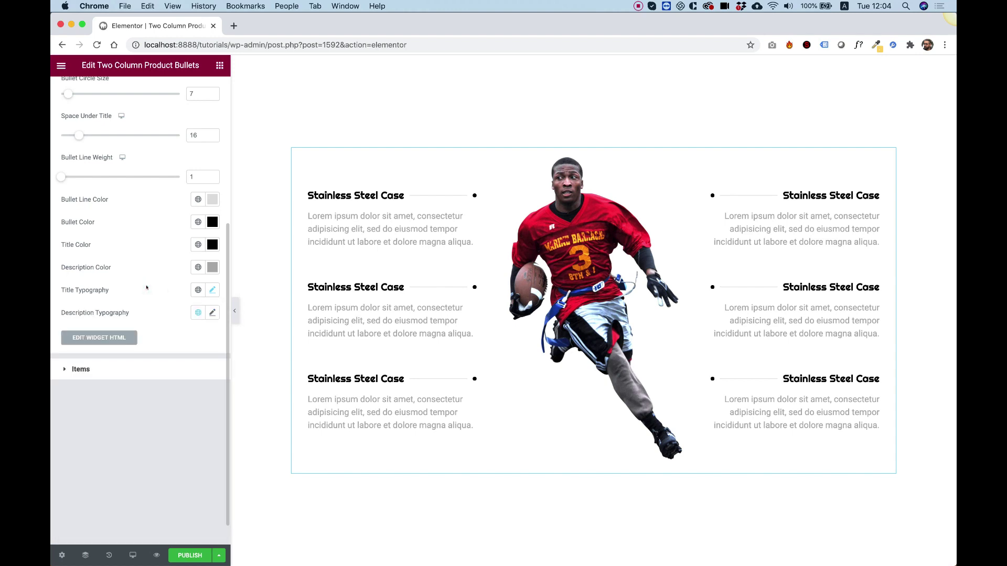
Set the Description Typography size to 14 for the Lorem ipsum text.
{"action": "left_click", "coordinate": [212, 313]}
{"action": "scroll", "coordinate": [141, 303], "scroll_direction": "up", "scroll_amount": 5}
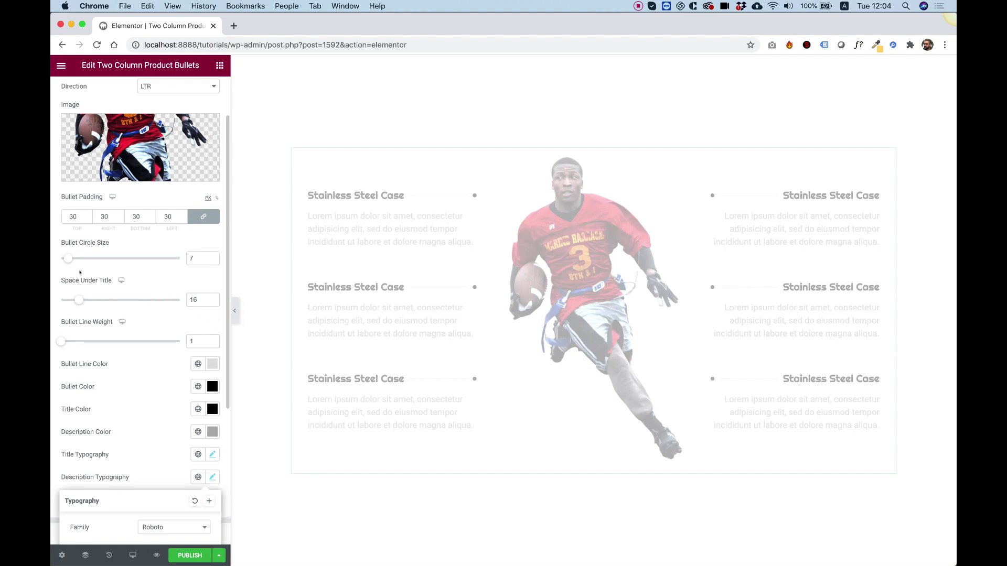
{"action": "scroll", "coordinate": [169, 380], "scroll_direction": "down", "scroll_amount": 8}
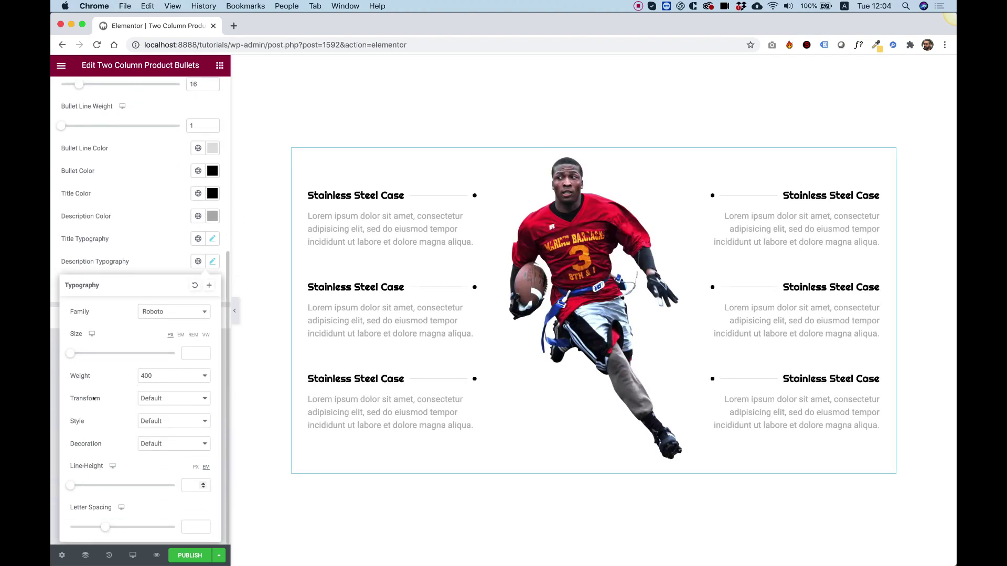
{"action": "left_click_drag", "start_coordinate": [70, 353], "coordinate": [79, 353]}
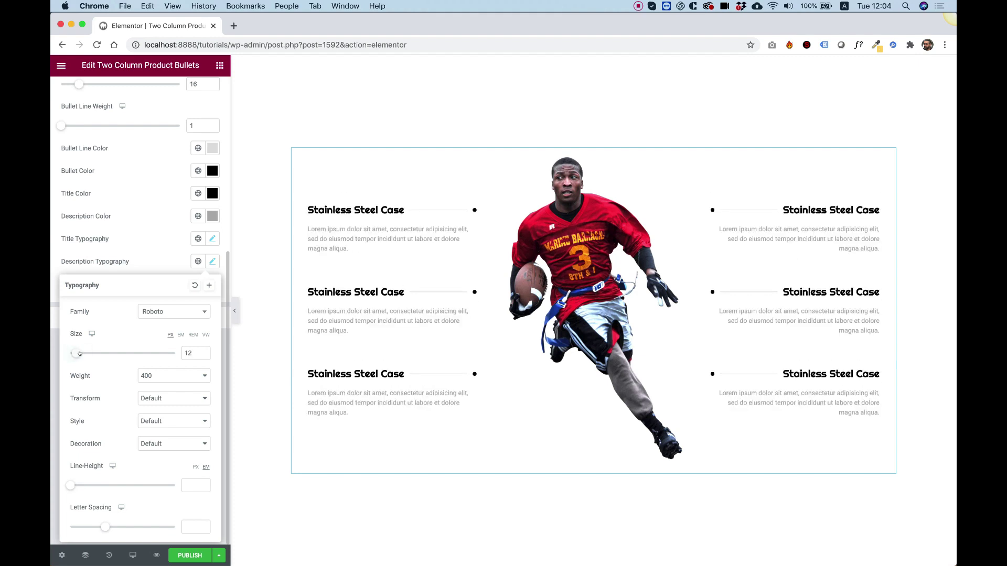
{"action": "double_click", "coordinate": [191, 352]}
{"action": "type", "text": "14"}
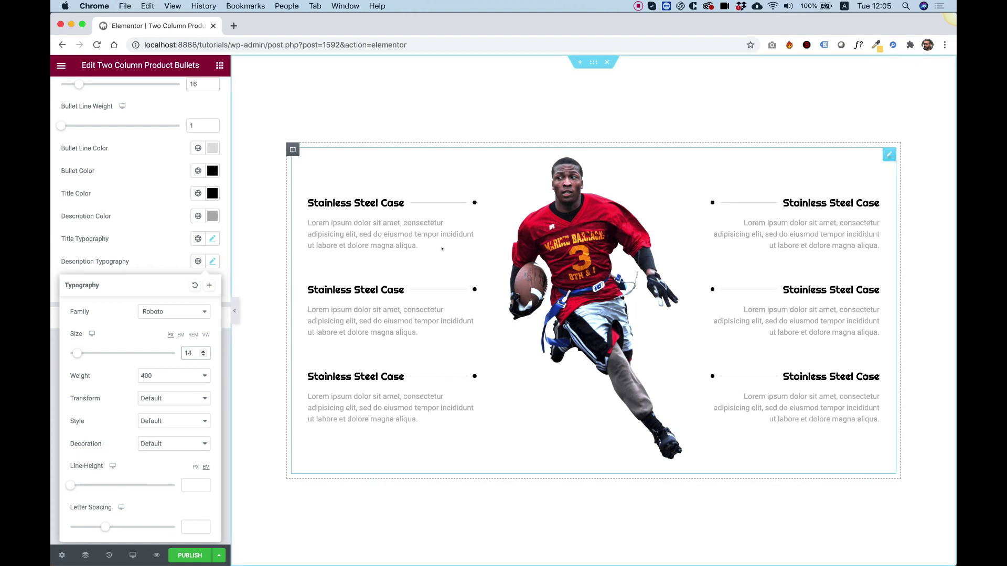
{"action": "left_click", "coordinate": [154, 269]}
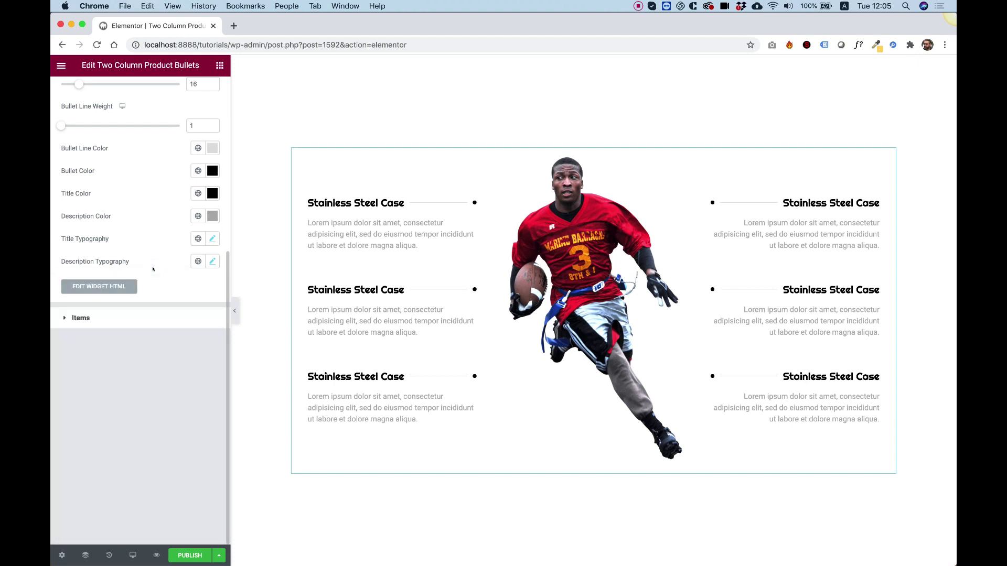
{"action": "scroll", "coordinate": [153, 269], "scroll_direction": "up", "scroll_amount": 10}
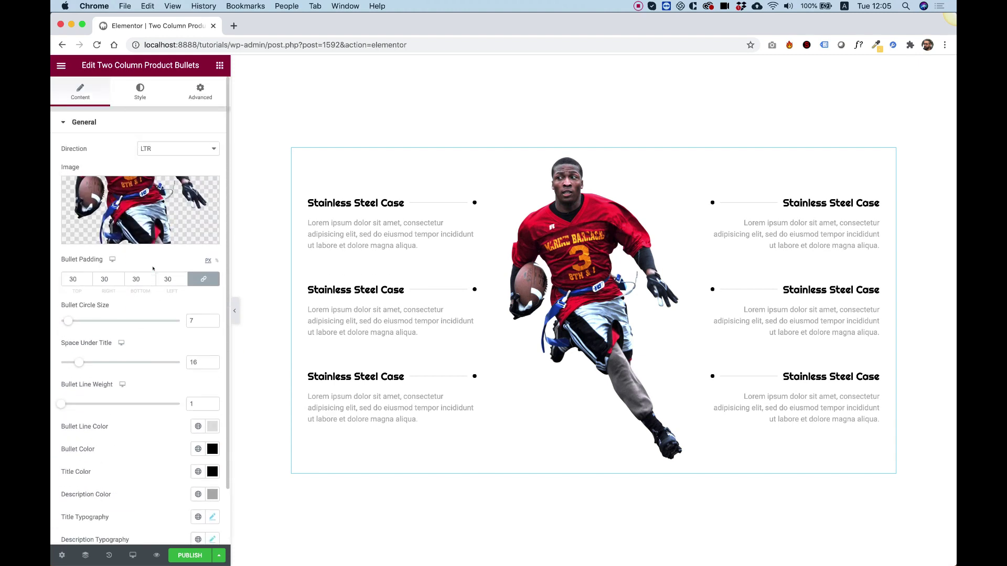